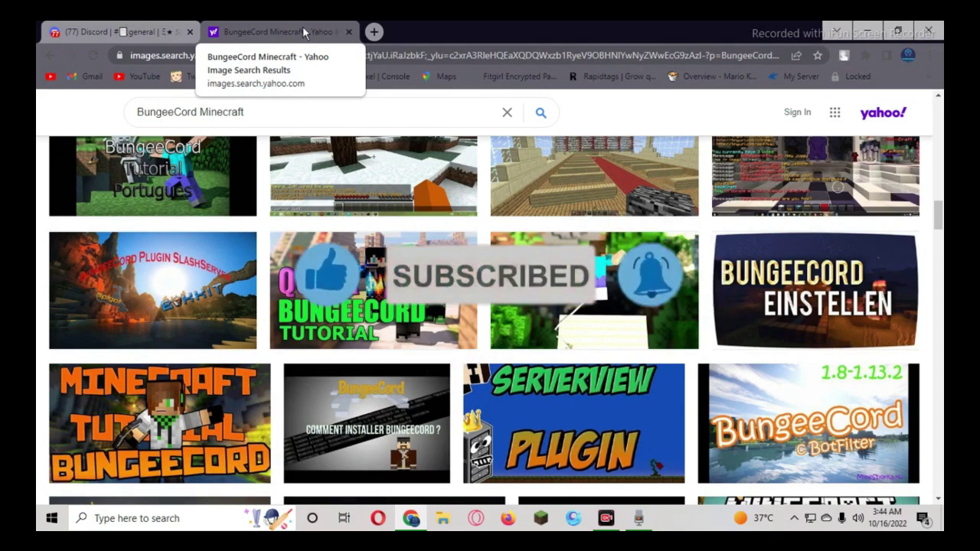
Step: Close the browser and open the Main Server folder on Local Disk (E:) in File Explorer
click(348, 31)
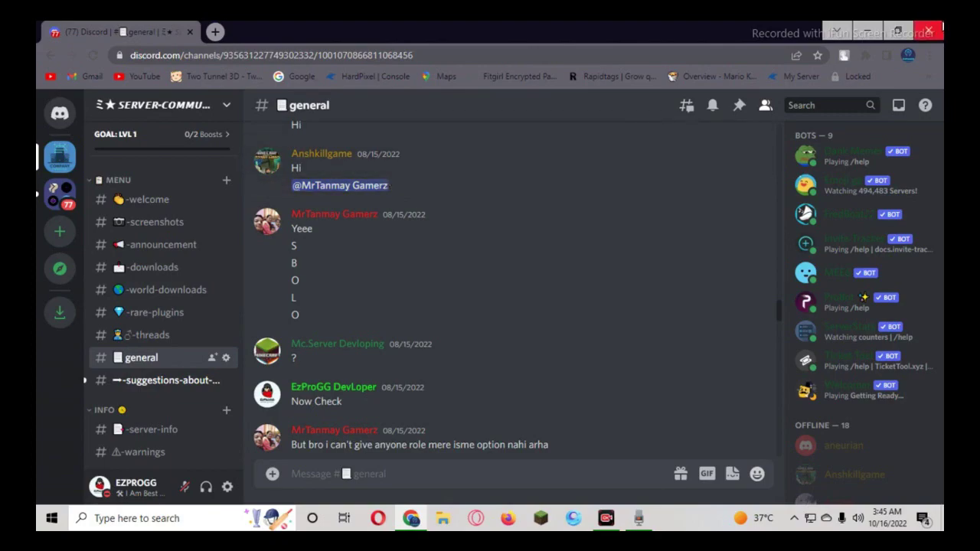
click(942, 27)
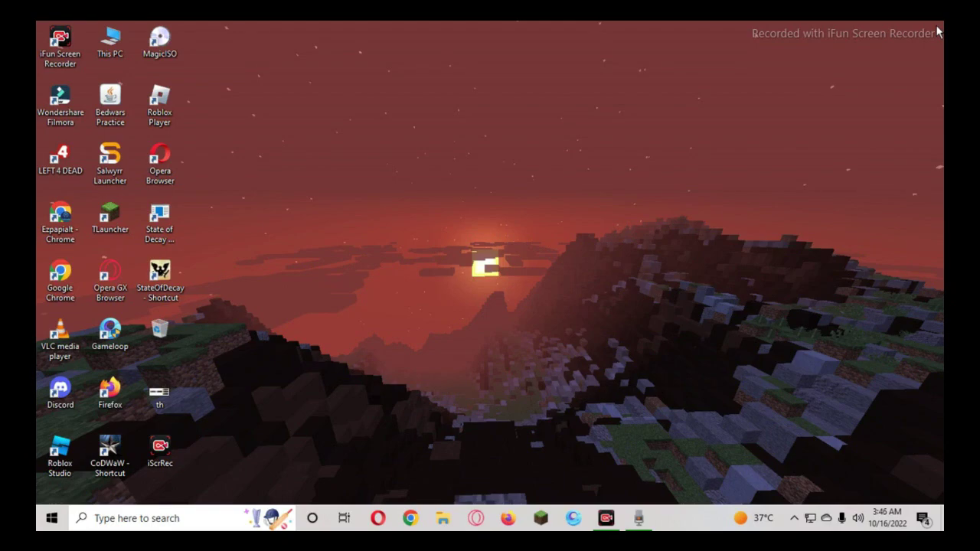
key(super+e)
click(90, 343)
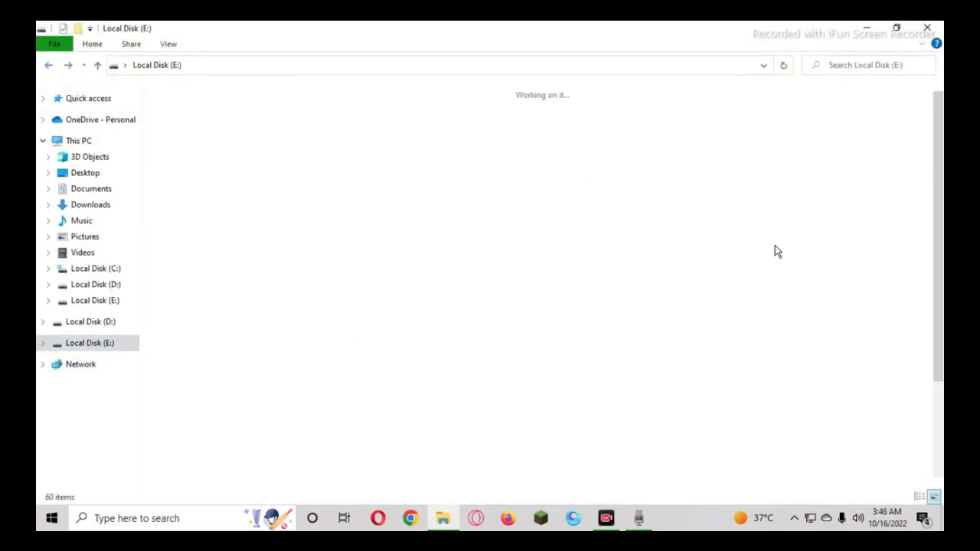
click(822, 230)
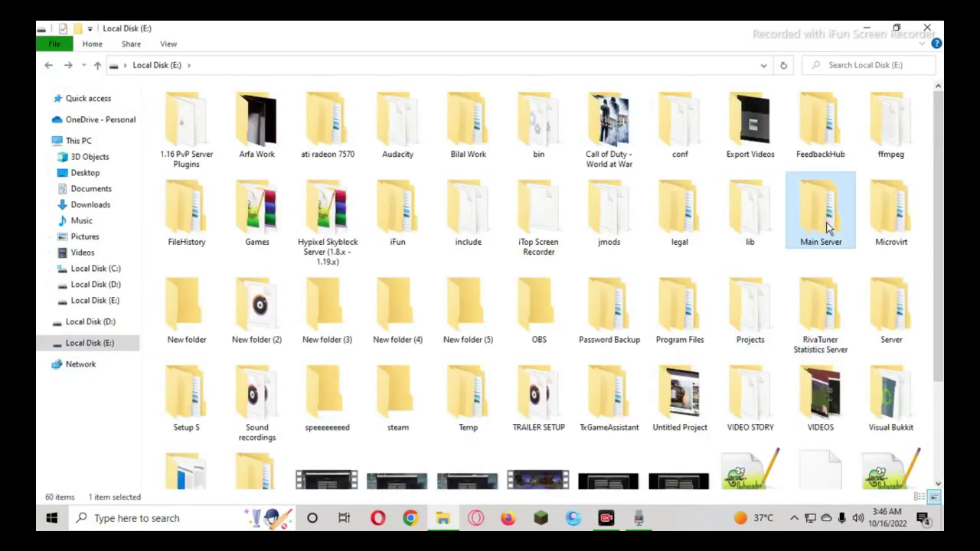
double_click(827, 222)
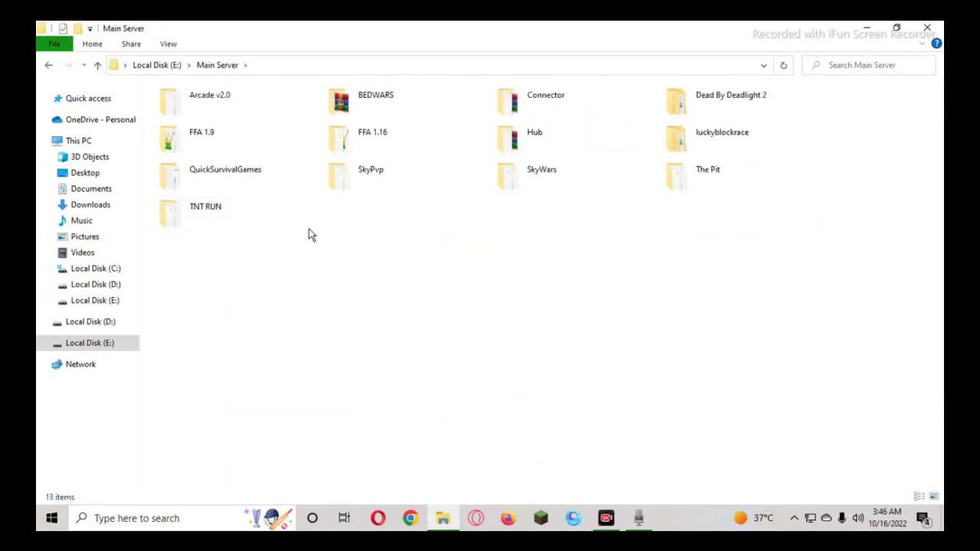
drag(245, 269, 804, 153)
click(766, 308)
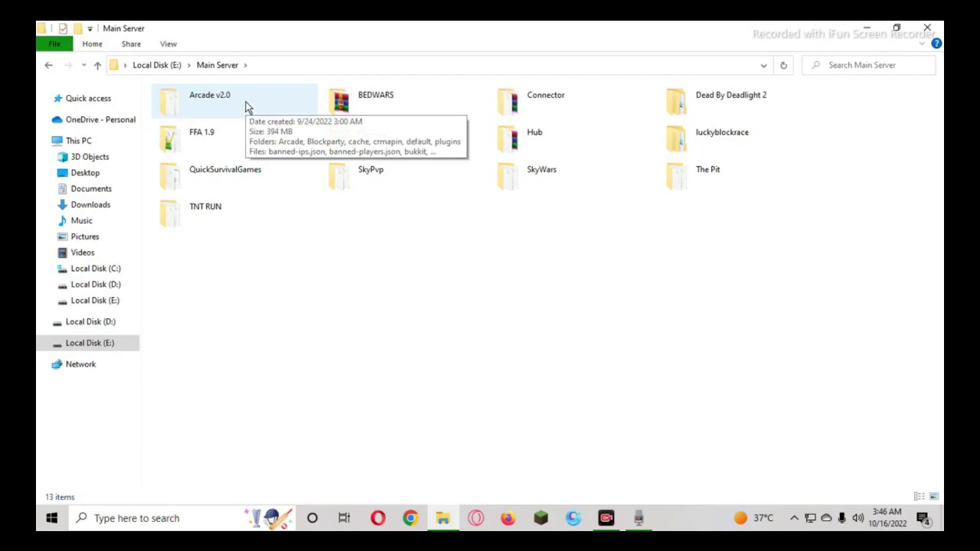
Step: Look inside the Arcade v2.0 and BEDWARS server folders and return to the Main Server folder
double_click(245, 105)
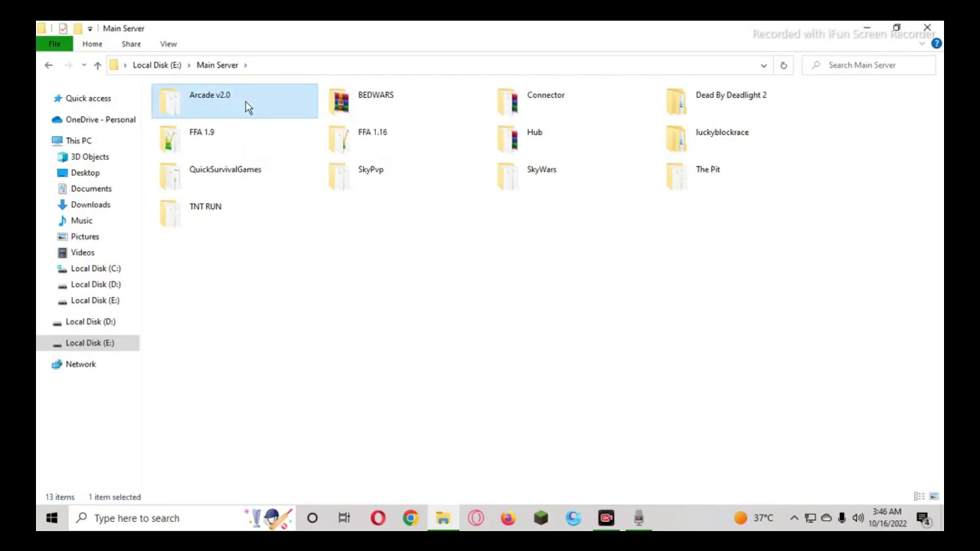
click(47, 67)
double_click(398, 111)
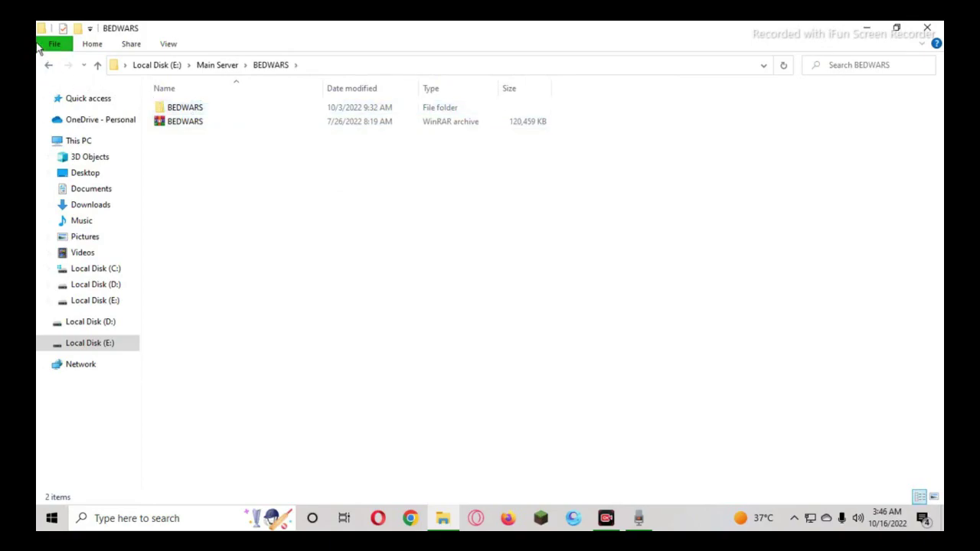
click(54, 44)
click(421, 309)
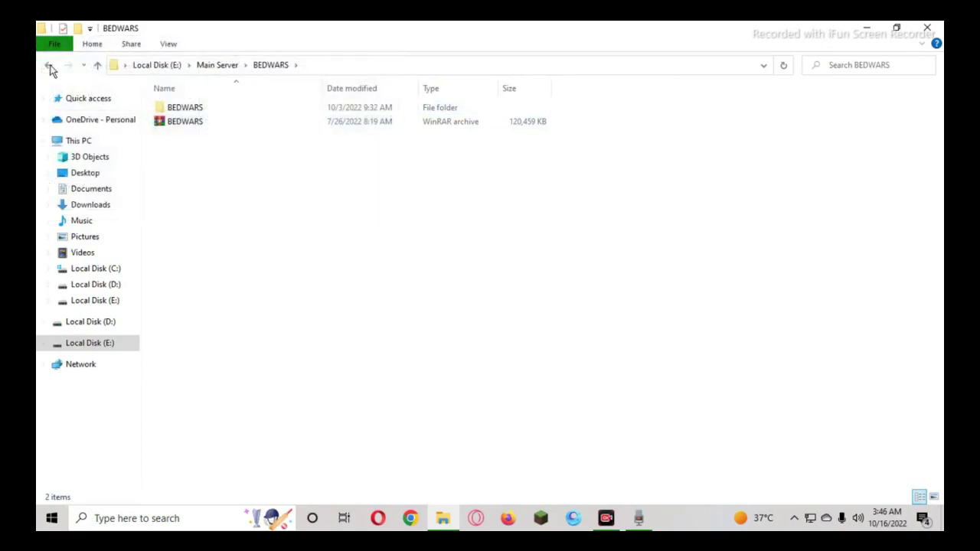
click(49, 66)
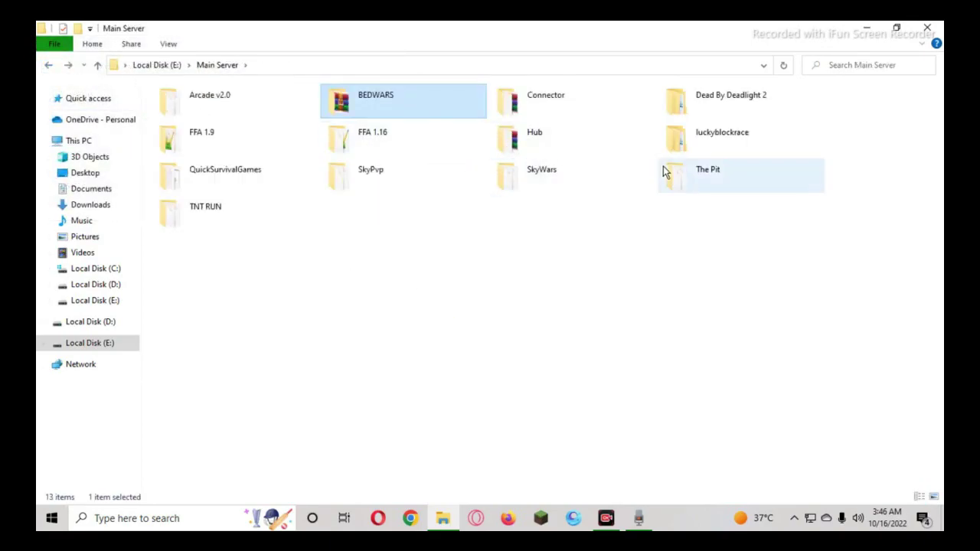
Step: Check the contents of the Connector folder and delete that folder from Main Server
double_click(585, 100)
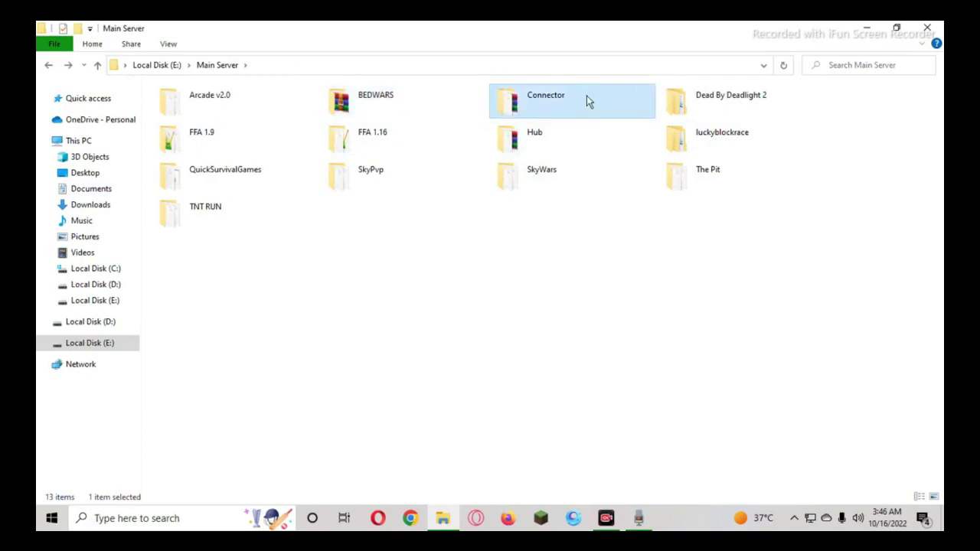
click(49, 67)
key(Delete)
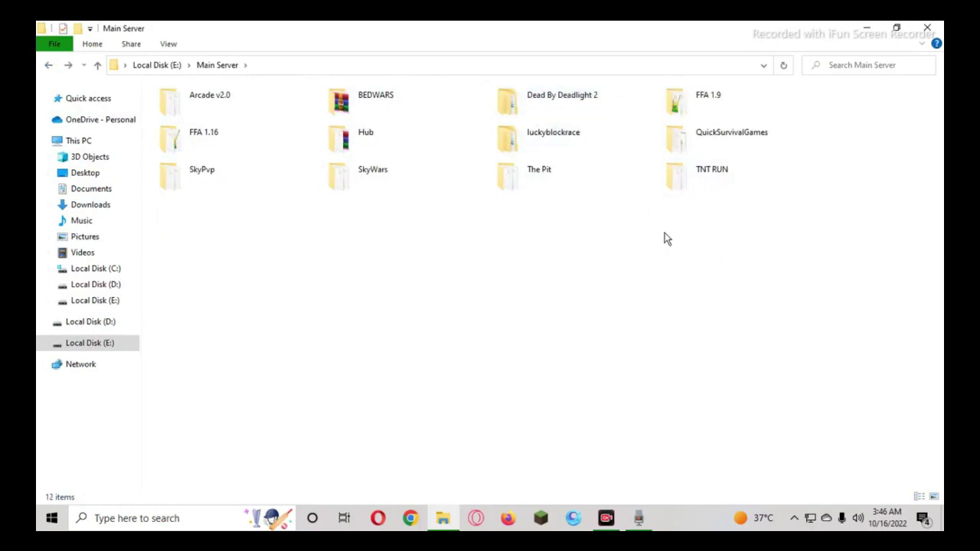
drag(626, 274, 875, 237)
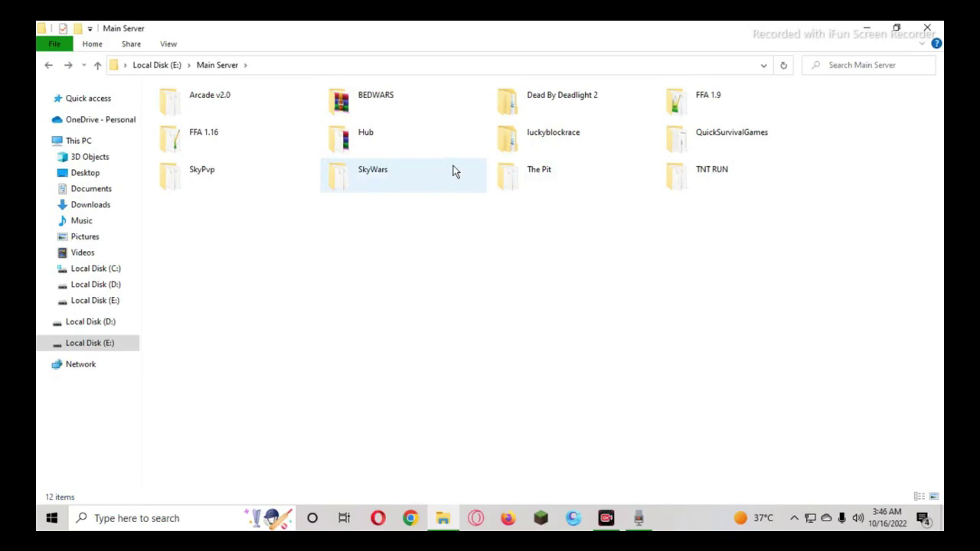
mouse_move(452, 170)
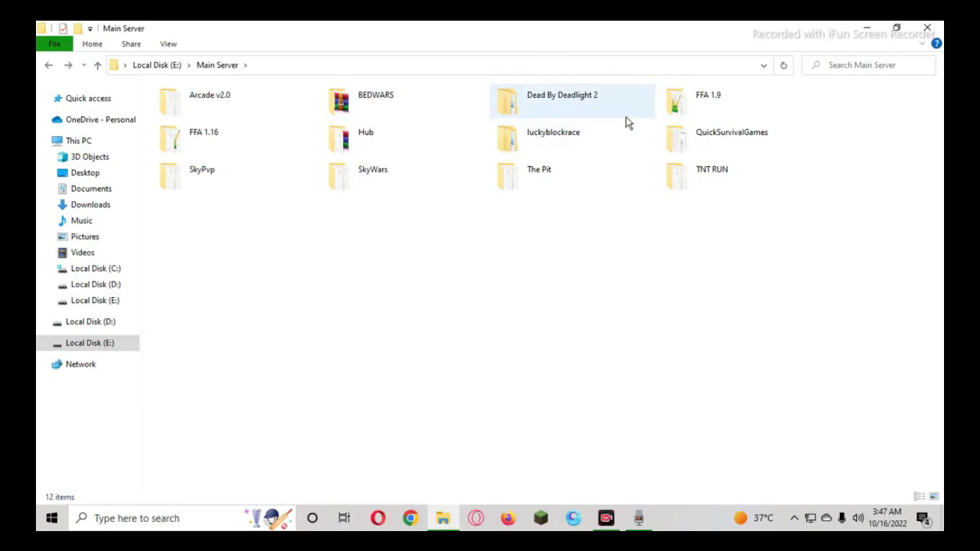
mouse_move(634, 103)
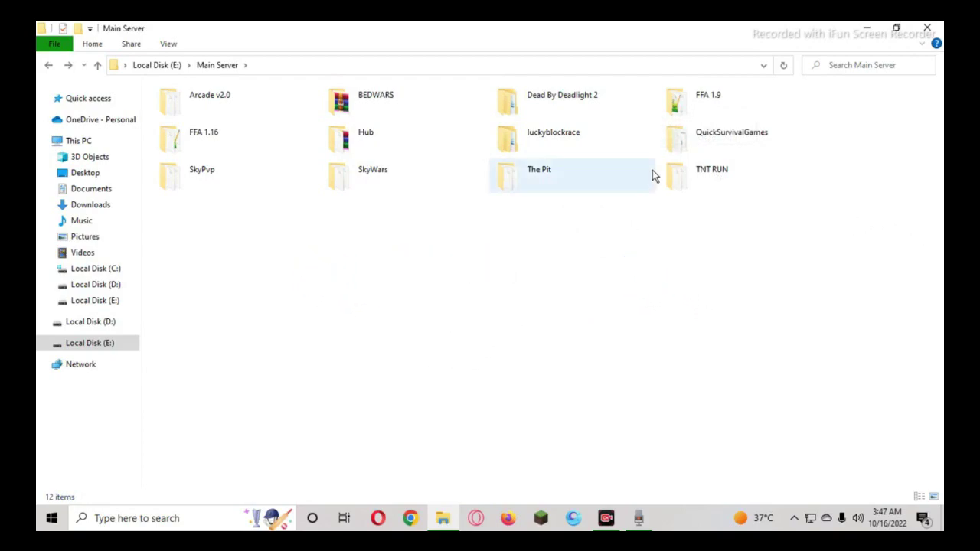
drag(368, 103, 329, 145)
click(221, 220)
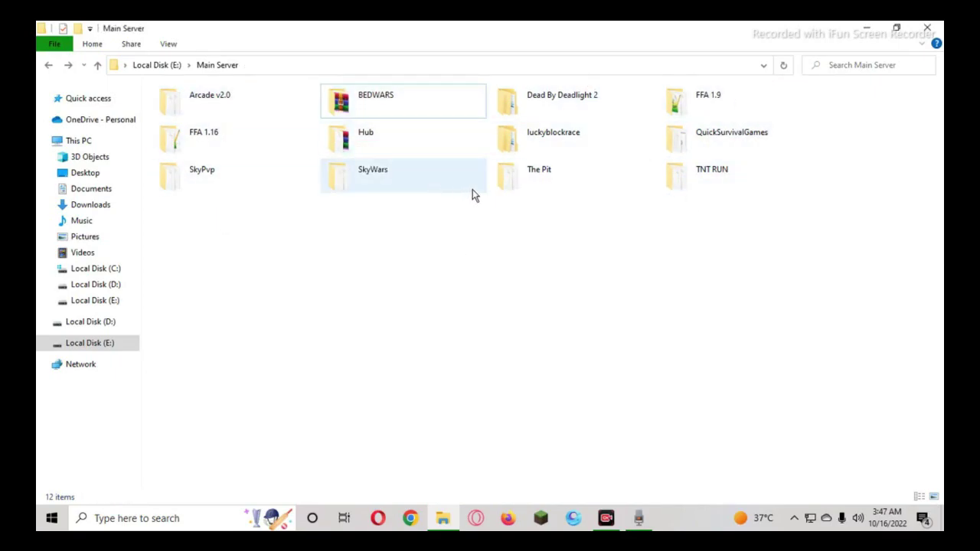
Step: Delete the old Dead By Deadlight 2 WinRAR archive from the inner Dead By Deadlight 2 server folder
double_click(547, 97)
double_click(226, 108)
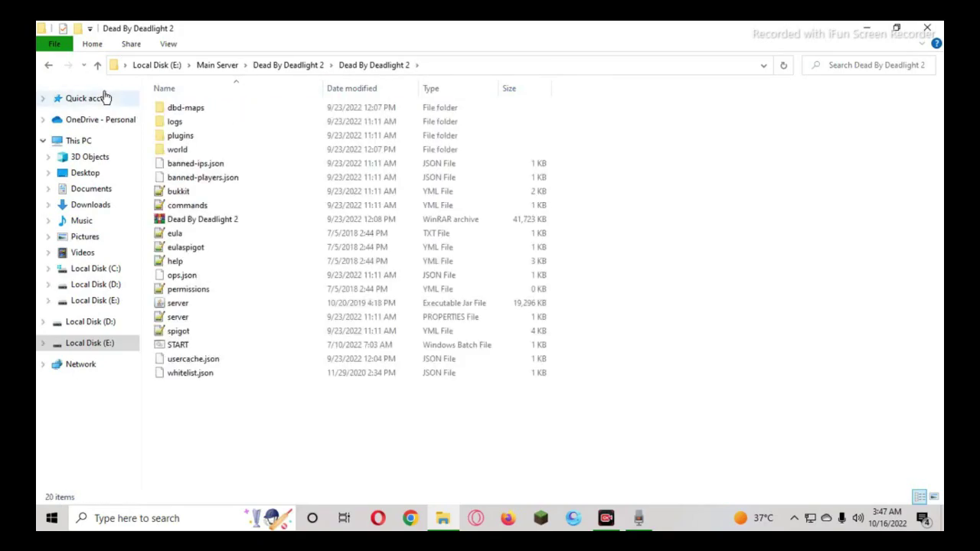
click(201, 220)
double_click(199, 220)
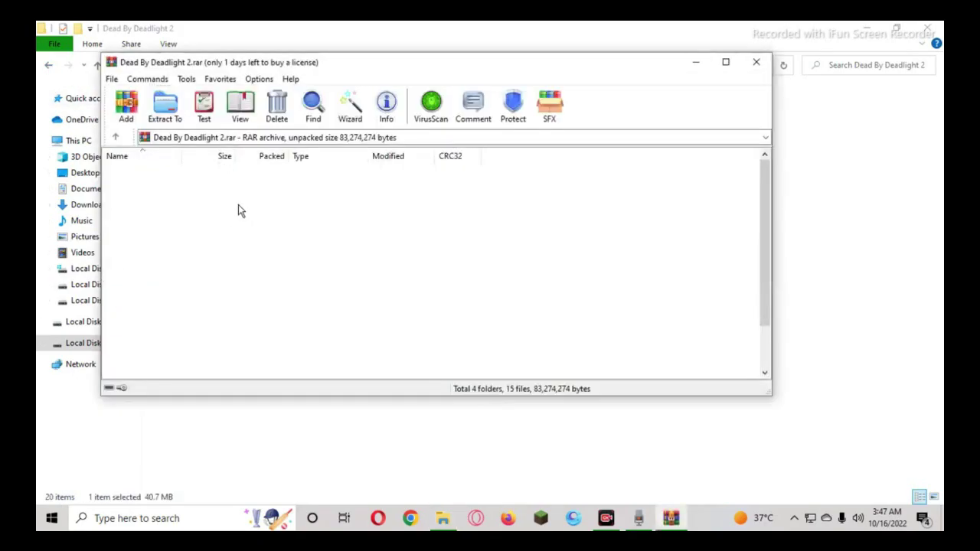
click(756, 62)
key(Delete)
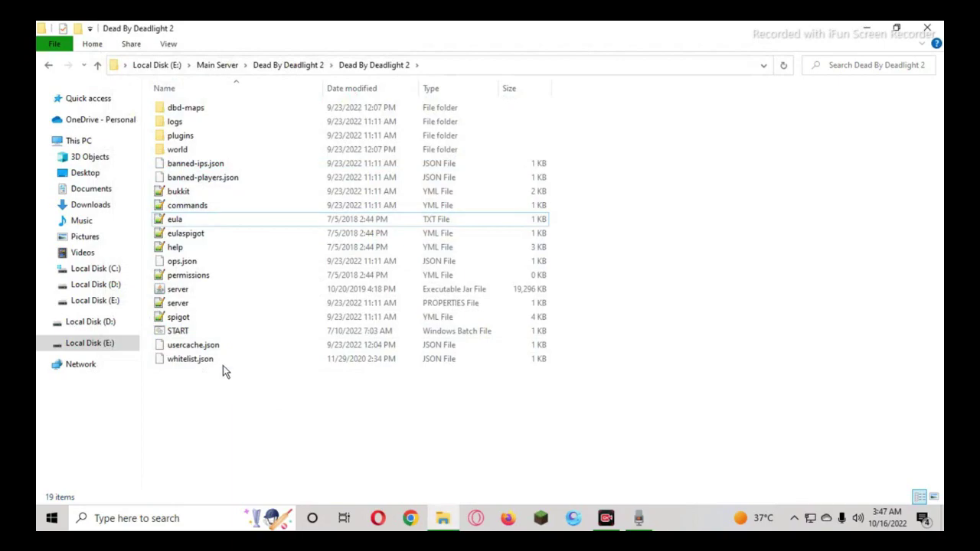
Step: Compress all files and folders of the Dead By Deadlight 2 server into Dead By Deadlight 2.rar
key(ctrl+a)
right_click(220, 302)
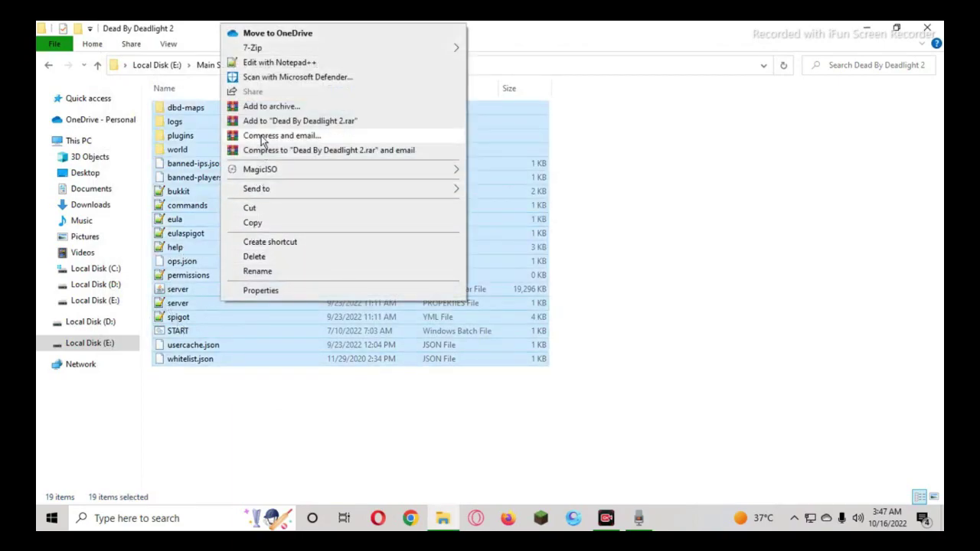
click(264, 111)
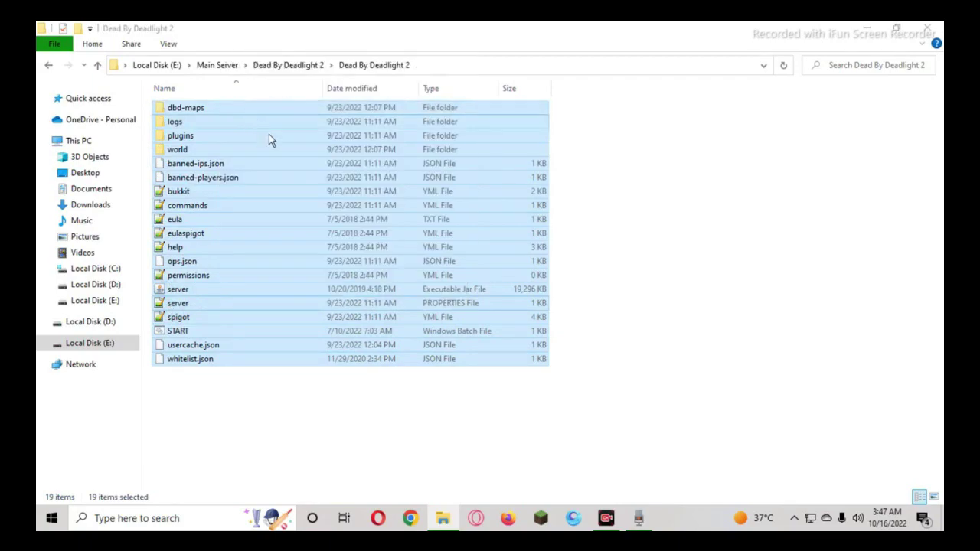
click(503, 402)
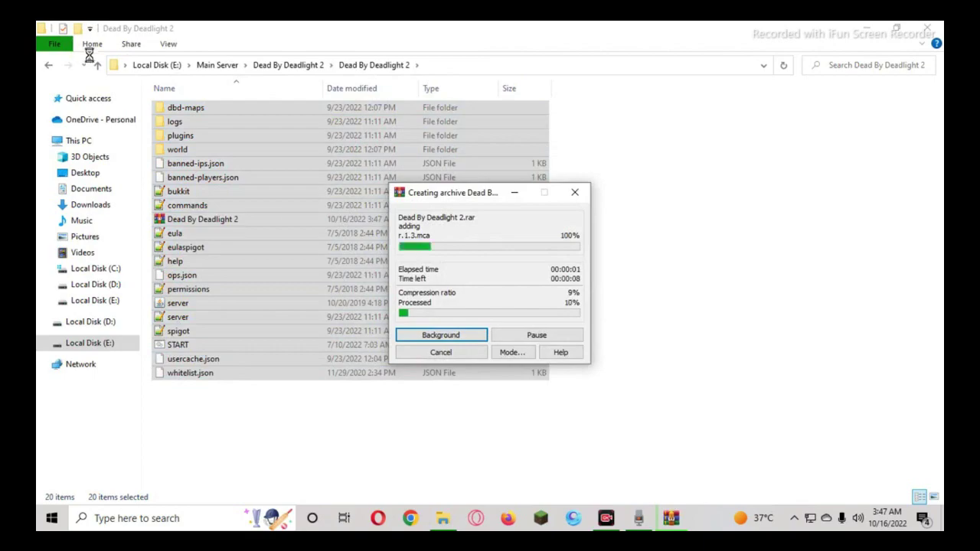
Step: Compress the entire contents of the QuickSurvivalGames folder in Main Server into QuickSurvivalGames.rar
click(48, 67)
click(48, 65)
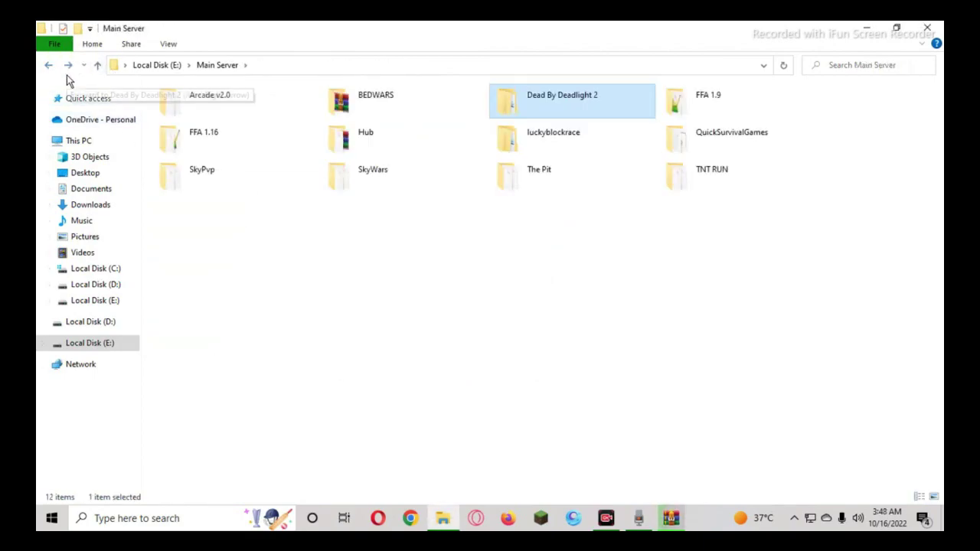
click(730, 144)
double_click(730, 141)
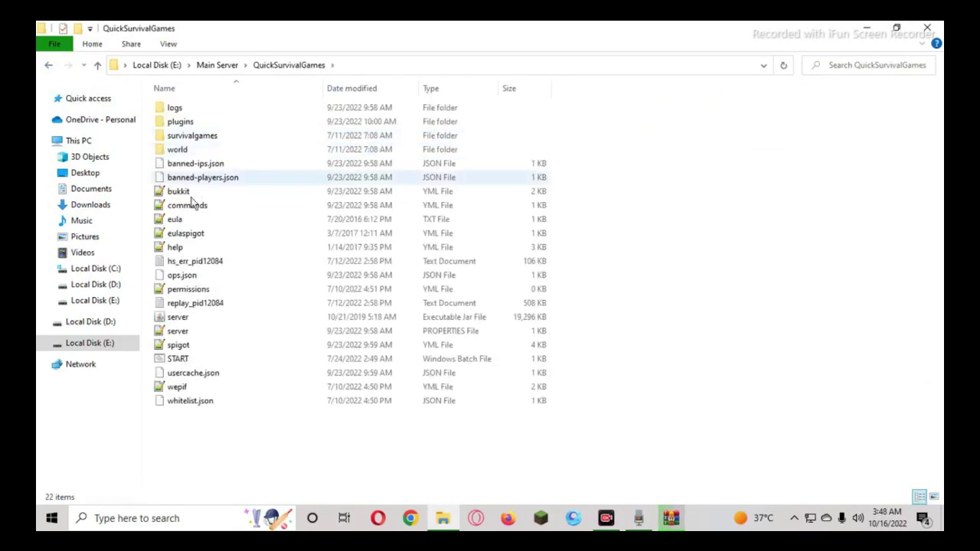
key(ctrl+a)
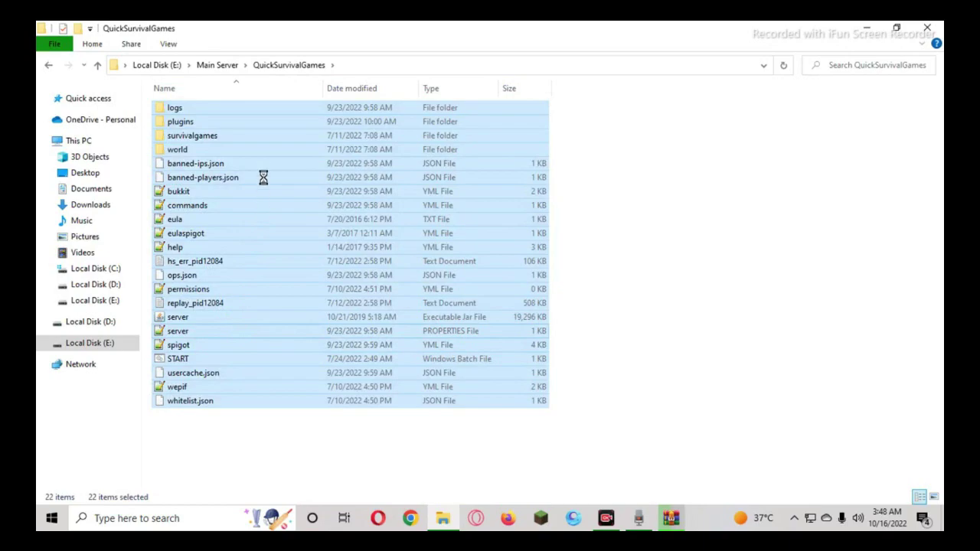
right_click(269, 140)
click(275, 130)
click(500, 403)
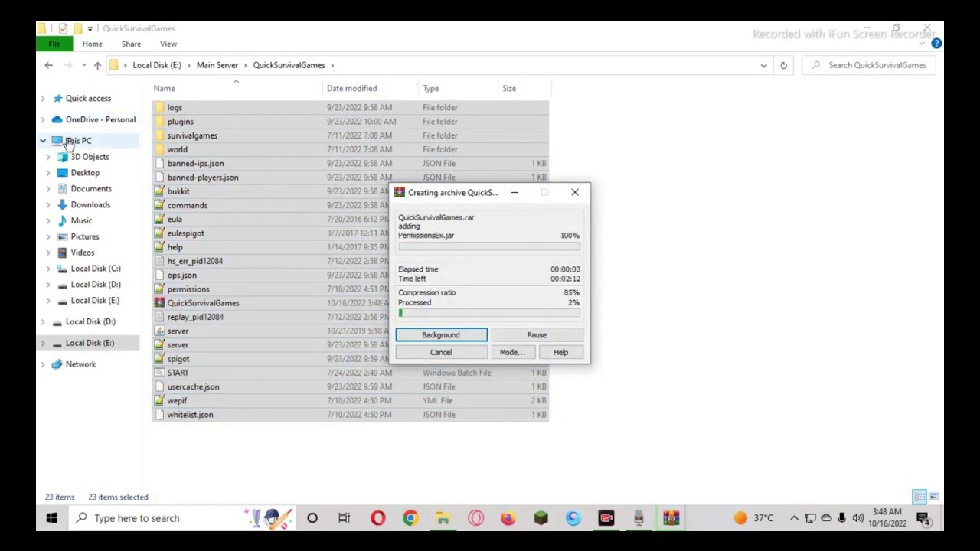
Step: Copy the new Dead By Deadlight 2 archive from its server folder to Local Disk (D:)
drag(468, 196, 712, 144)
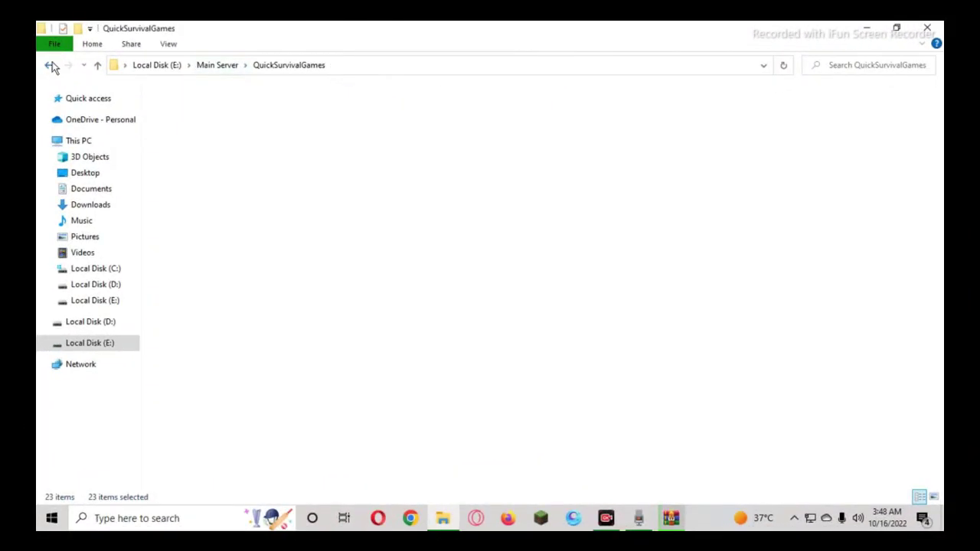
click(48, 65)
double_click(554, 104)
double_click(197, 108)
drag(192, 224, 113, 239)
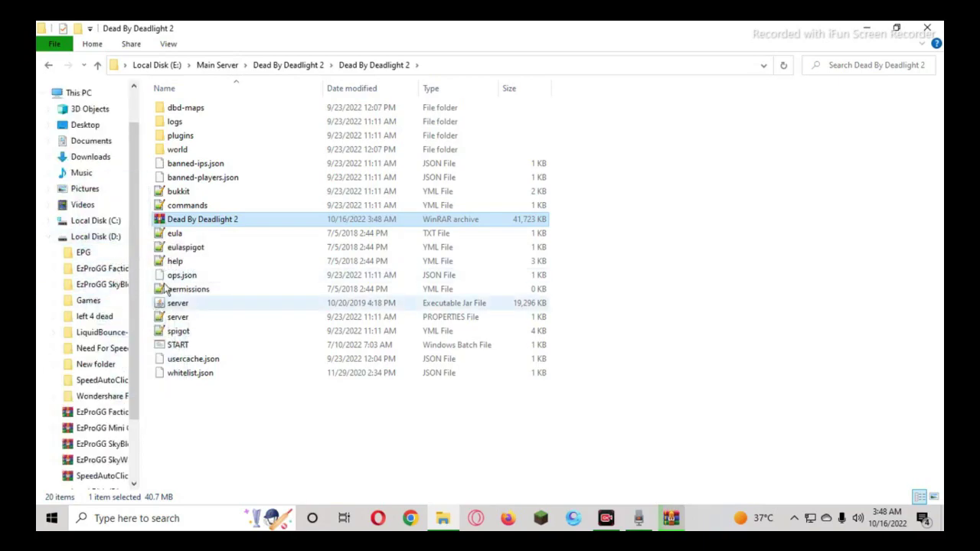
Step: Check for the Dead By Deadlight 2 archive on Local Disk (D:) and view the QuickSurvivalGames archiving progress
click(105, 238)
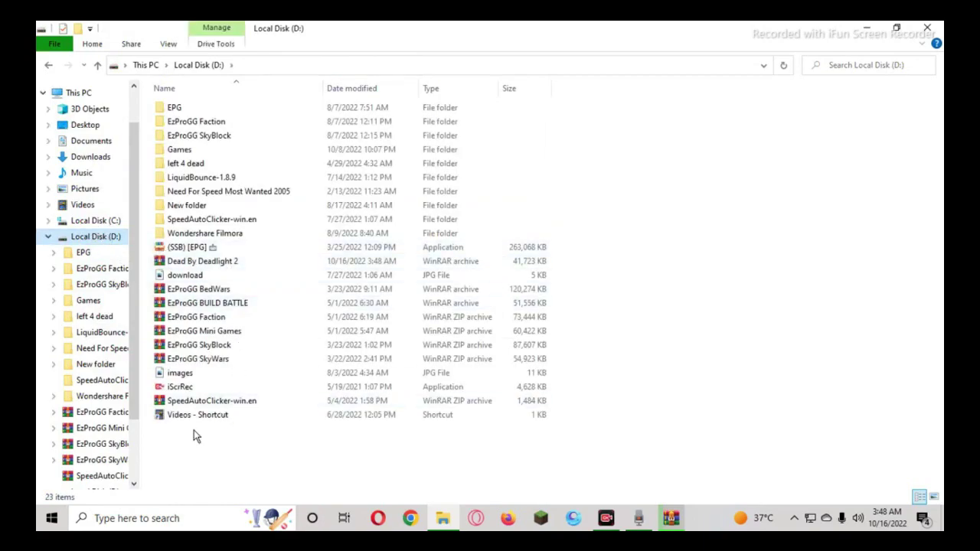
click(195, 263)
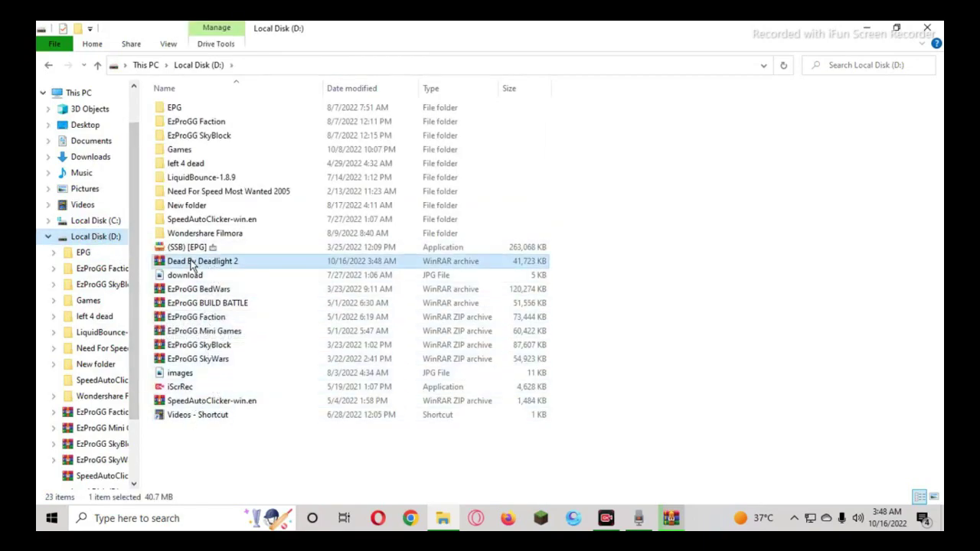
click(87, 239)
click(670, 519)
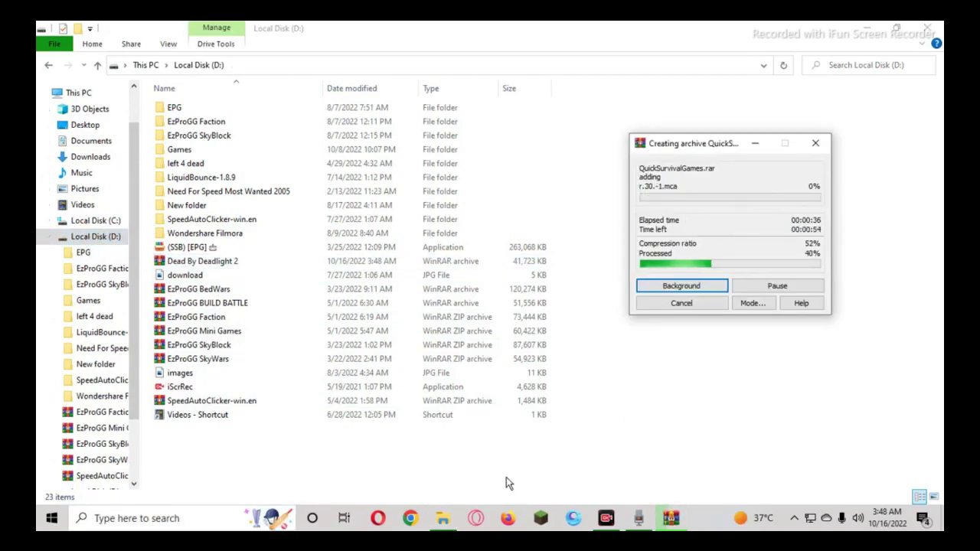
Step: Switch to Google Chrome, choose a user profile and reload the new tab page
click(409, 518)
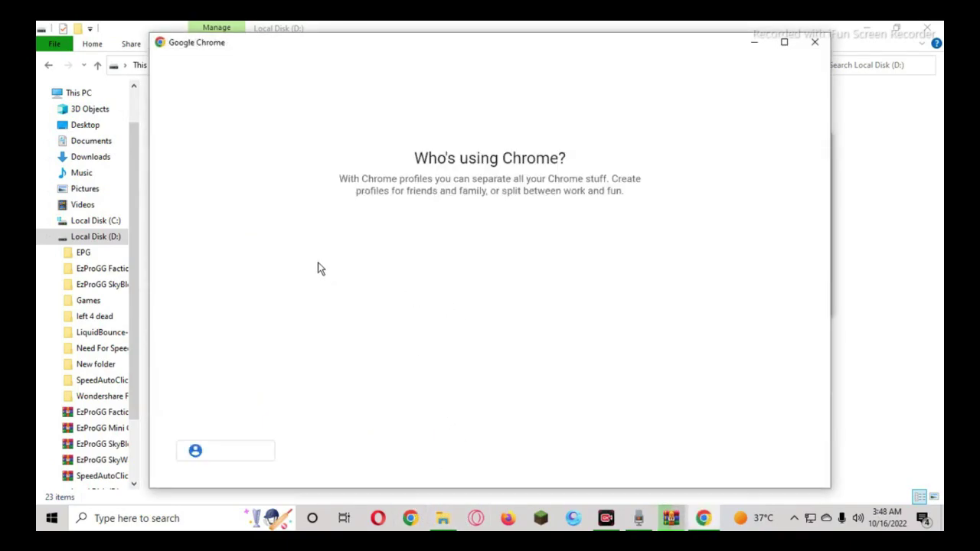
click(455, 247)
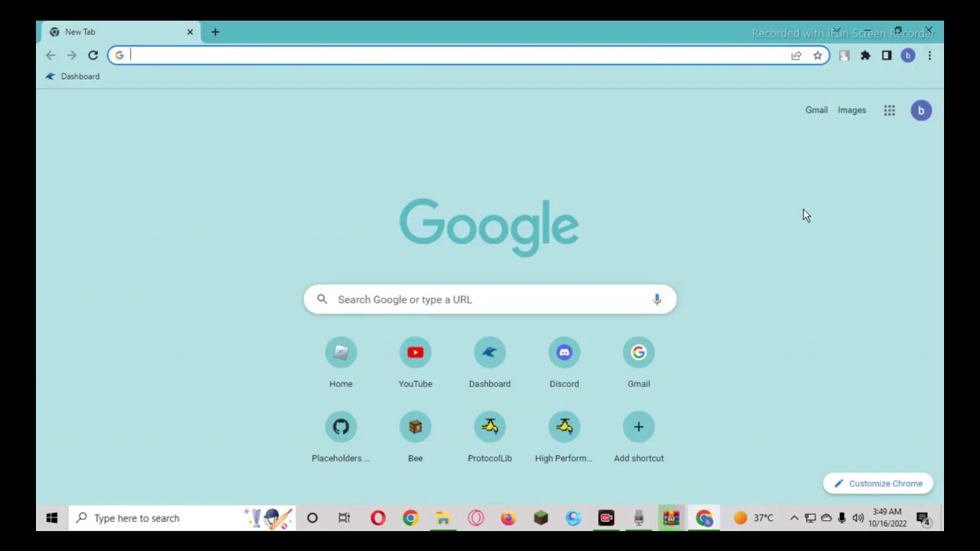
click(851, 168)
right_click(851, 168)
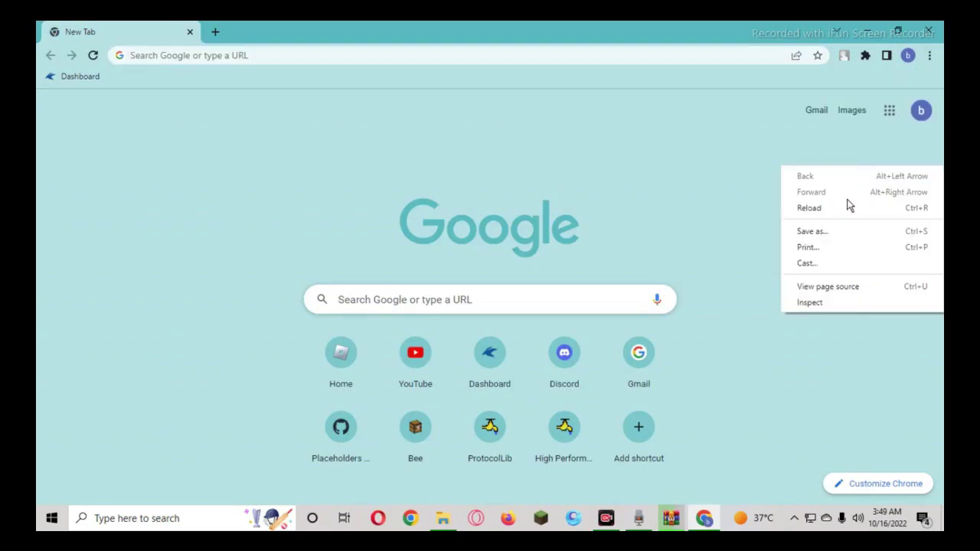
click(710, 174)
key(ctrl+r)
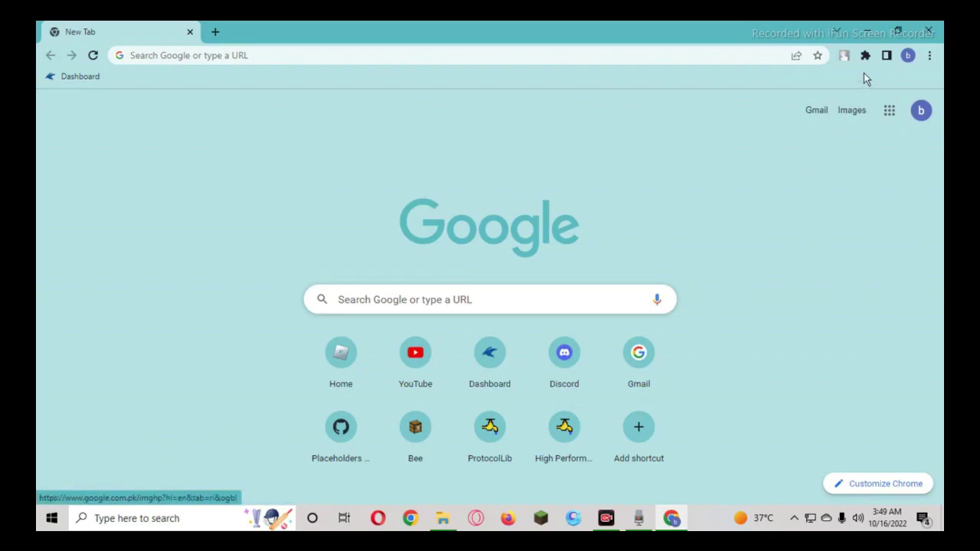
Step: Search Google for "web store" and open the Chrome Web Store from the results
click(845, 58)
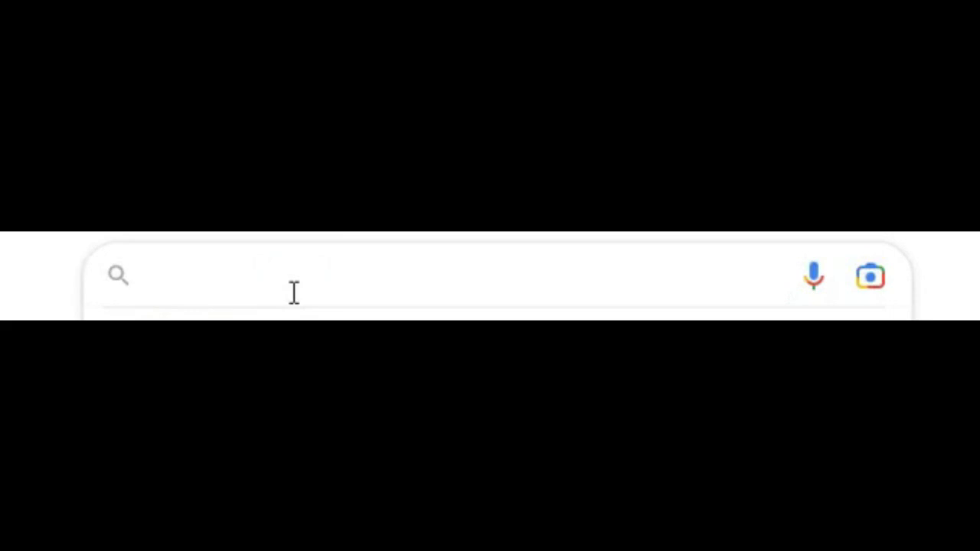
text(web )
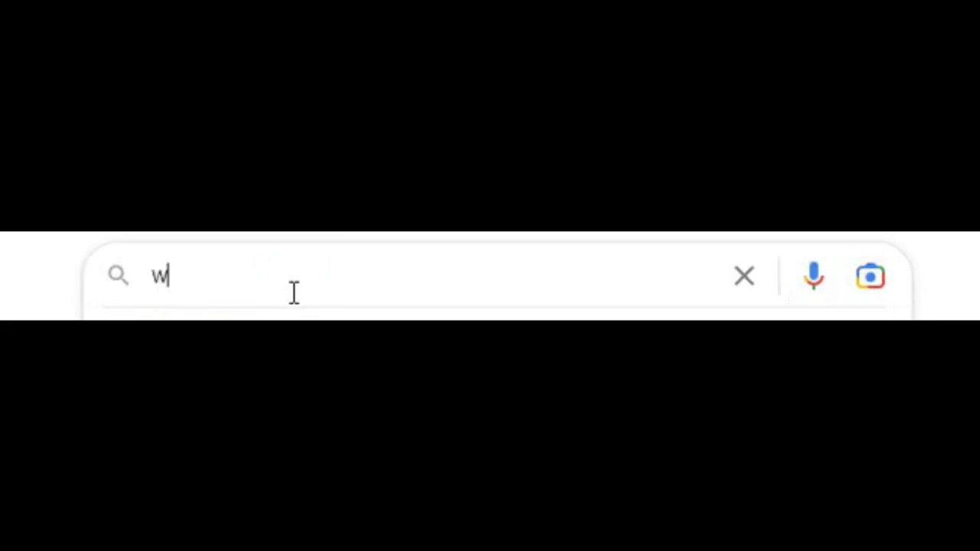
text(store)
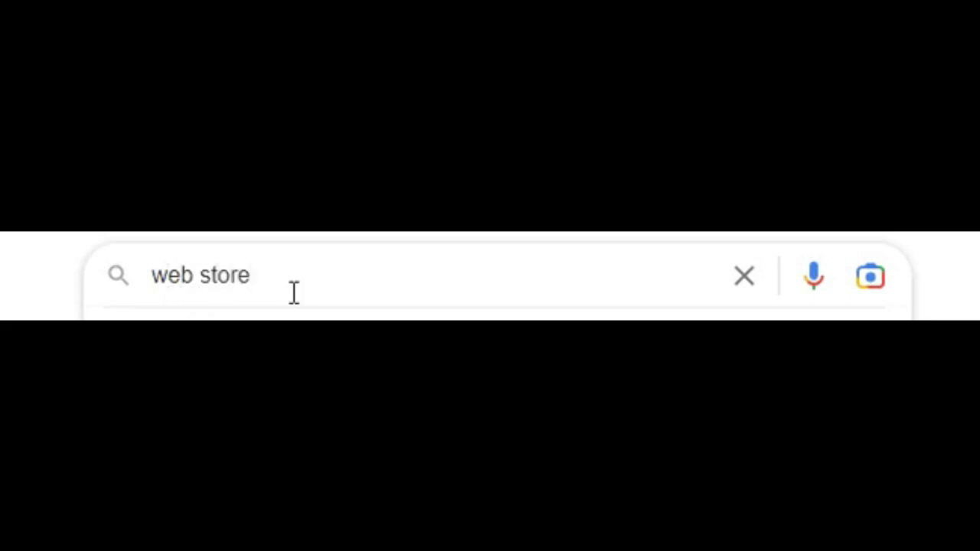
key(Return)
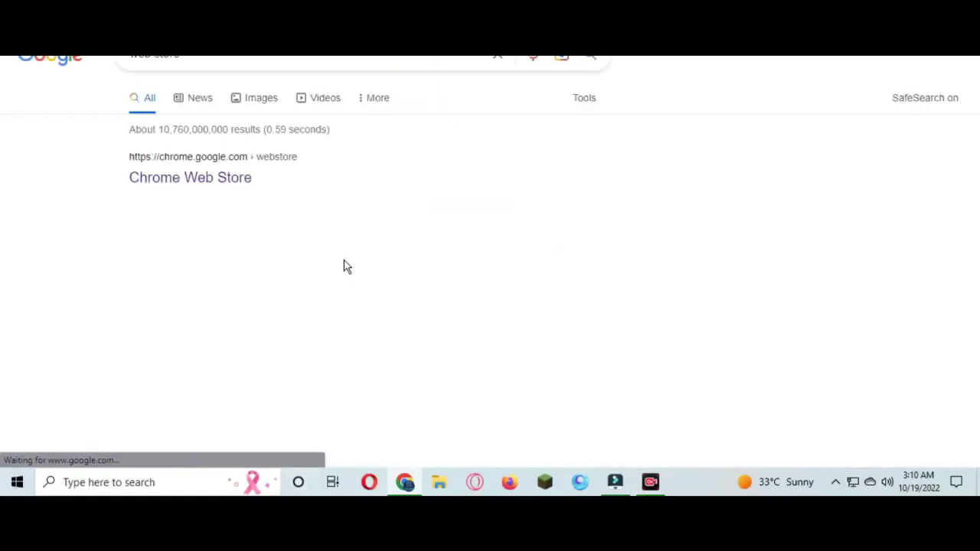
click(212, 189)
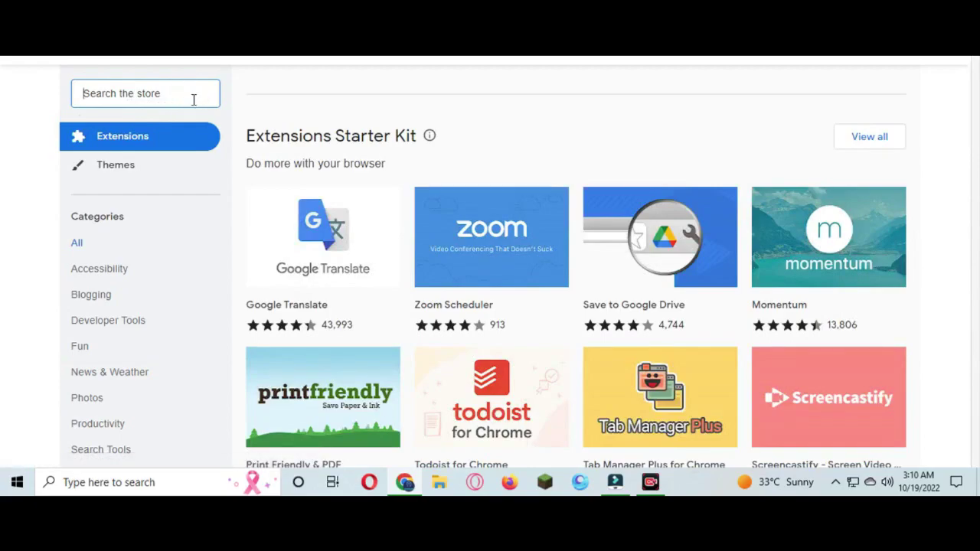
Step: Search the store for "vpn" and add the extension Touch VPN - Secure and unlimited VPN proxy to Chrome
text(vpn)
key(Return)
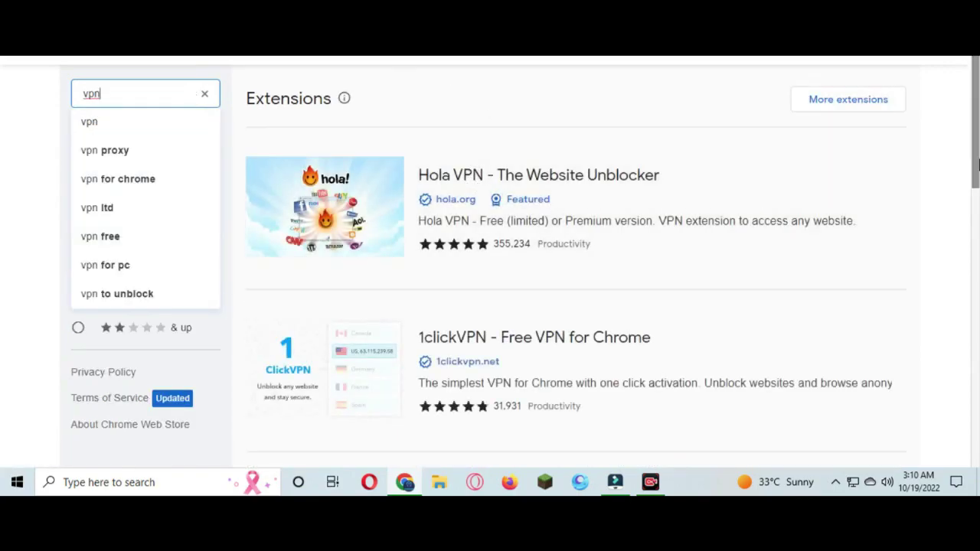
scroll(977, 178, down, 1)
scroll(978, 178, down, 2)
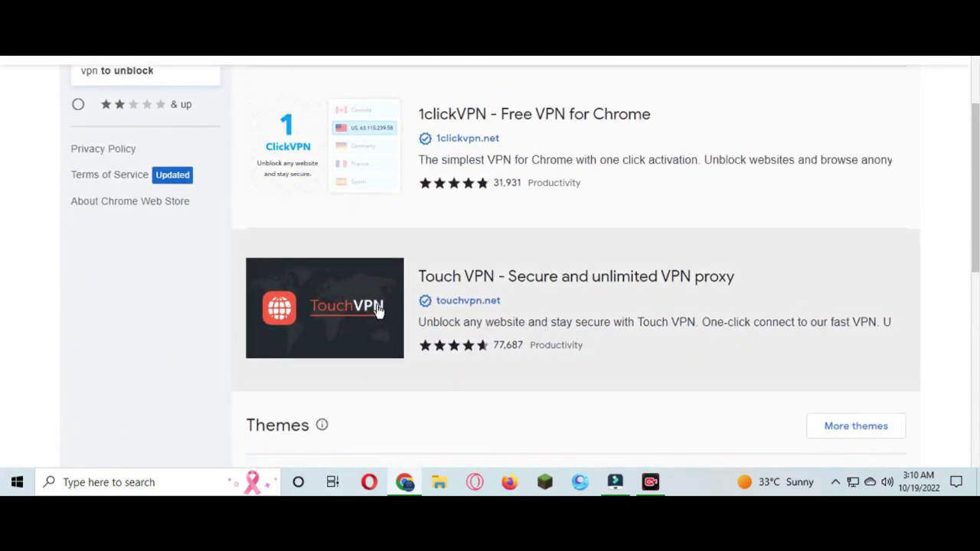
click(585, 293)
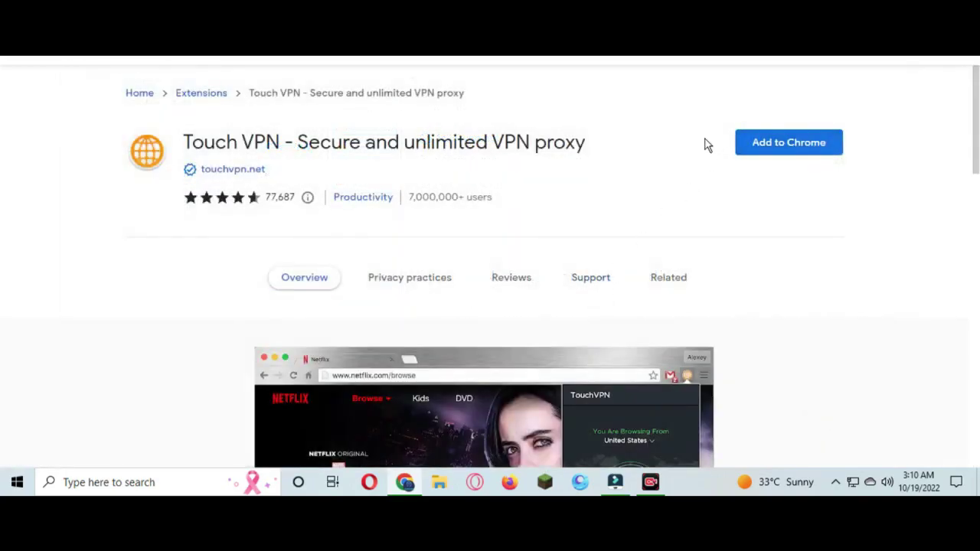
click(800, 148)
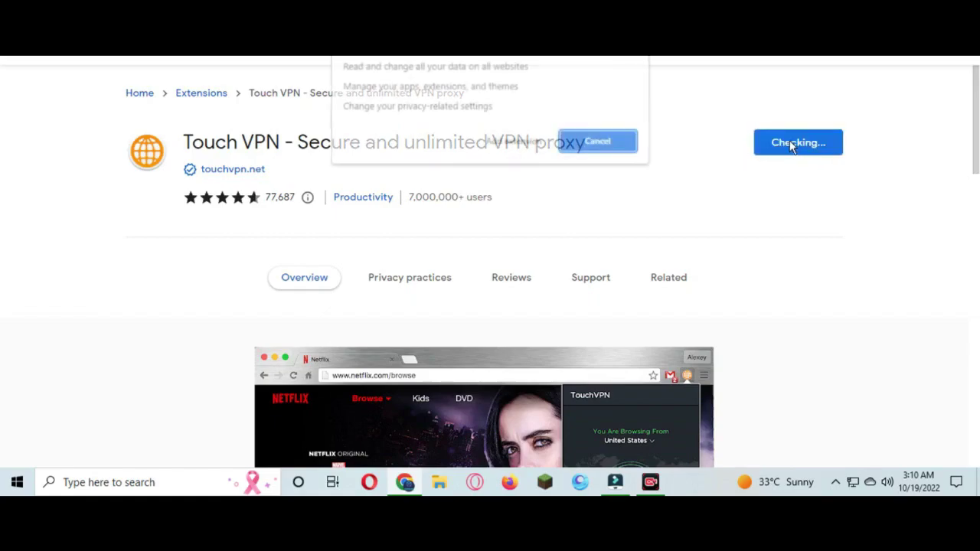
click(508, 145)
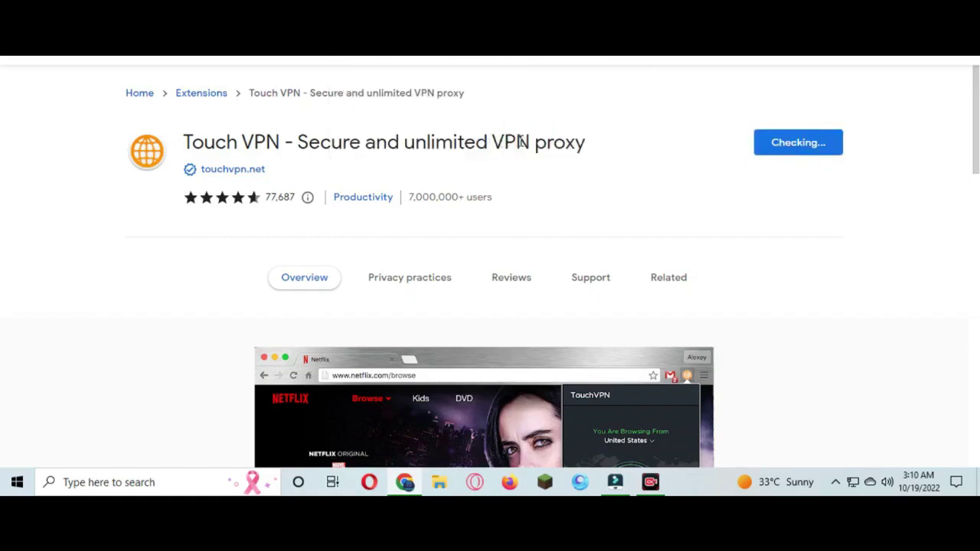